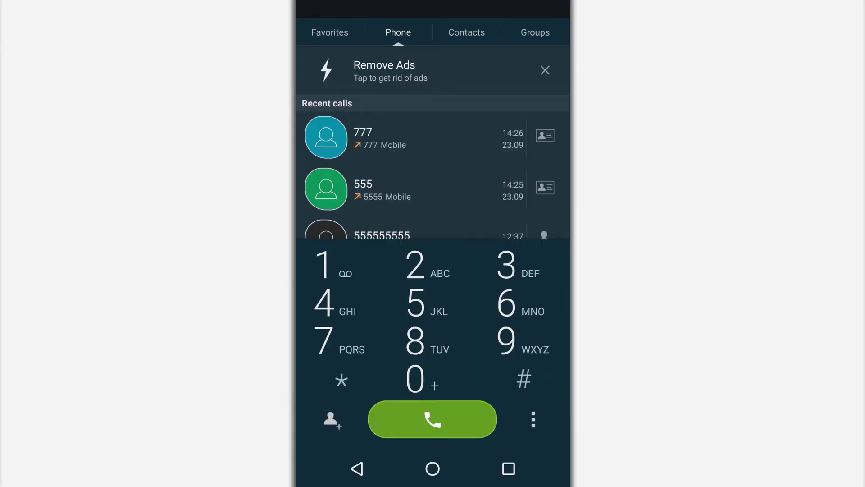
{"action": "type", "text": "11"}
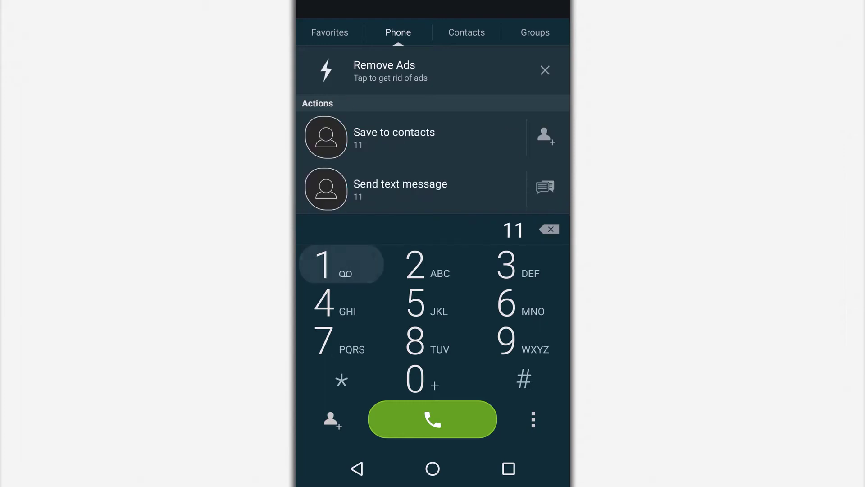
{"action": "type", "text": "-11-11"}
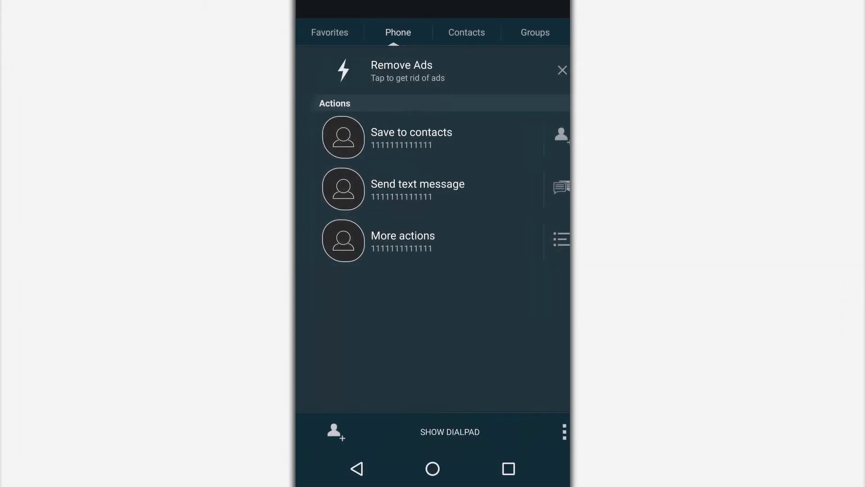
Step: Show the Favorites list, with one favorite contact and two frequently contacted numbers
{"action": "left_click", "coordinate": [330, 31]}
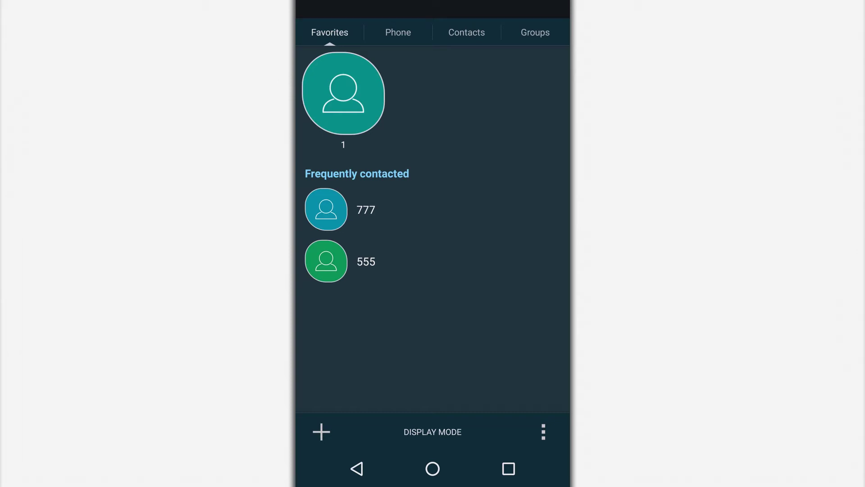
Step: Browse the recent calls, the full contacts list and the groups list
{"action": "left_click", "coordinate": [398, 32]}
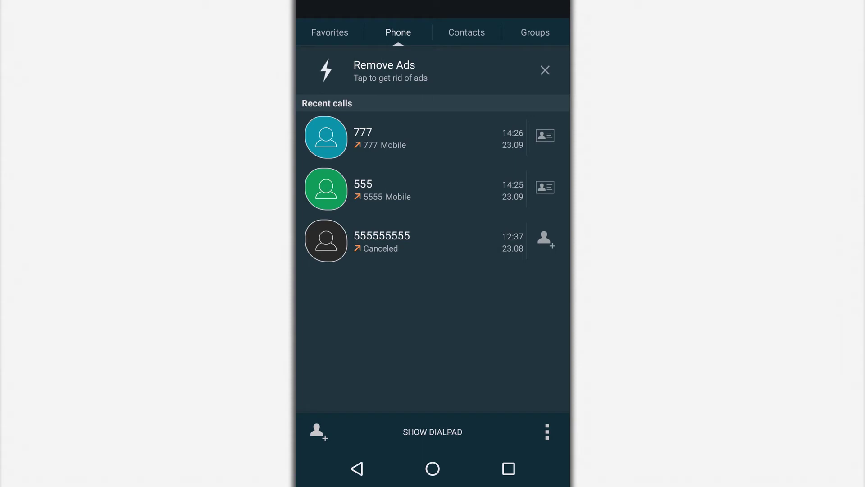
{"action": "left_click", "coordinate": [467, 32]}
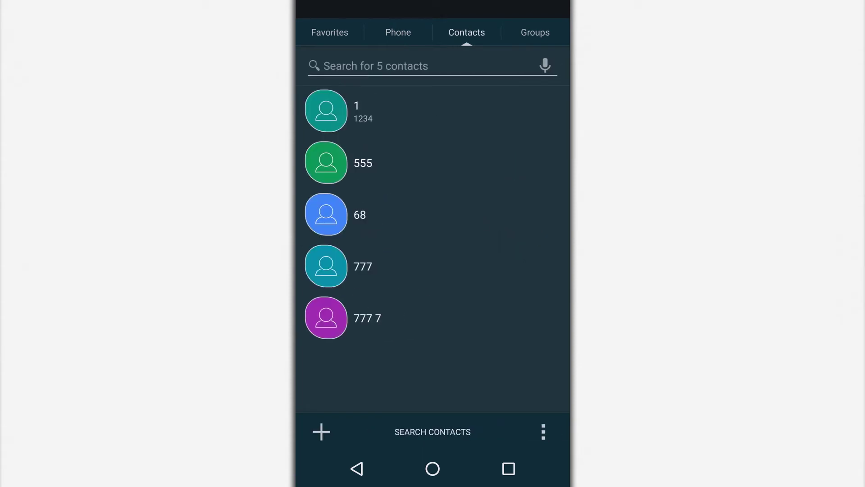
{"action": "left_click", "coordinate": [534, 32]}
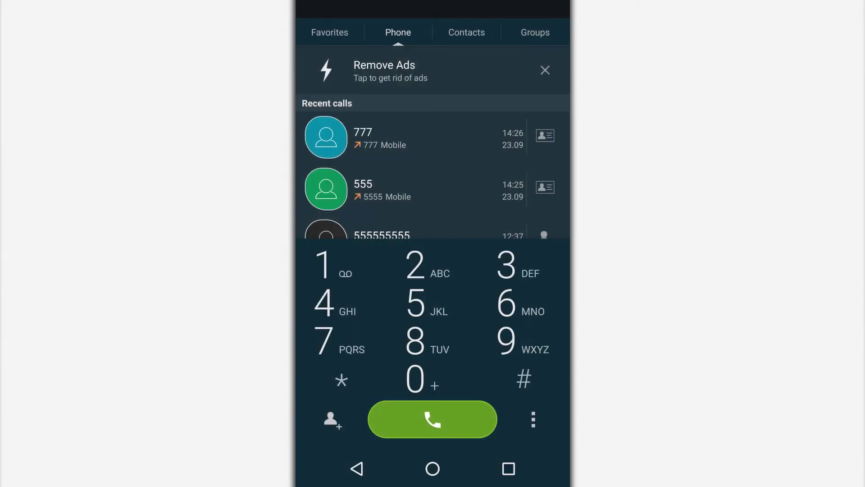
{"action": "type", "text": "11"}
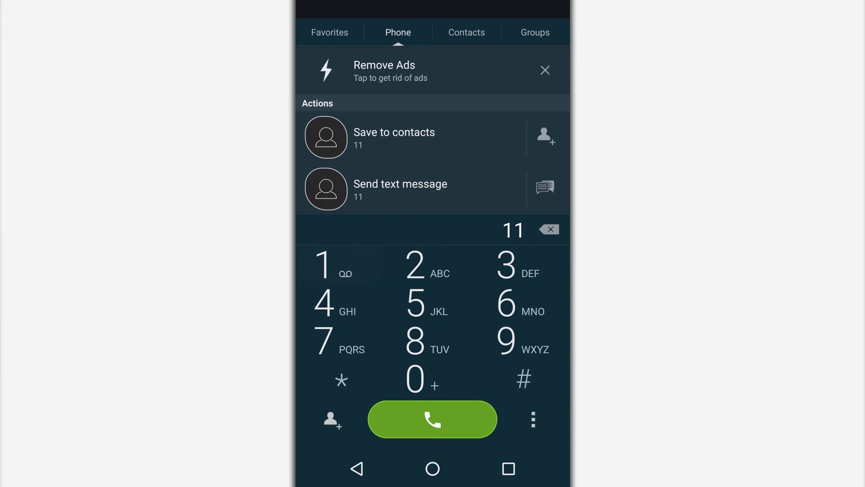
{"action": "type", "text": "11111111111"}
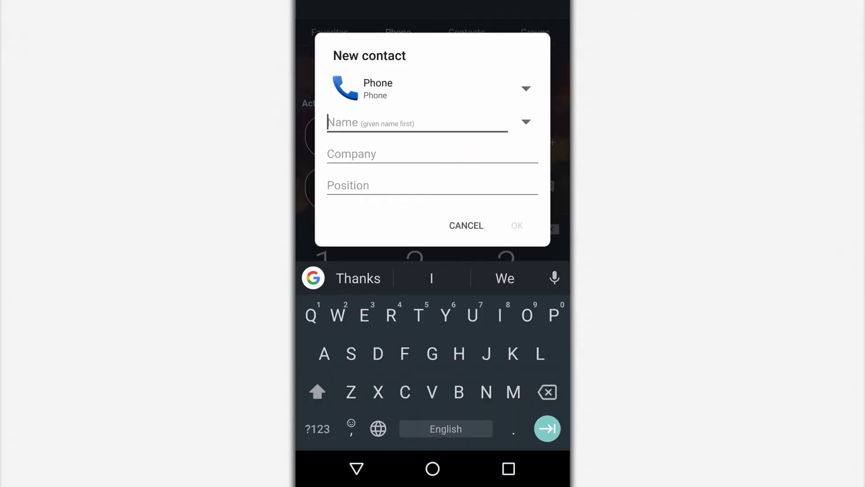
{"action": "type", "text": "Uuuuuuuuuu"}
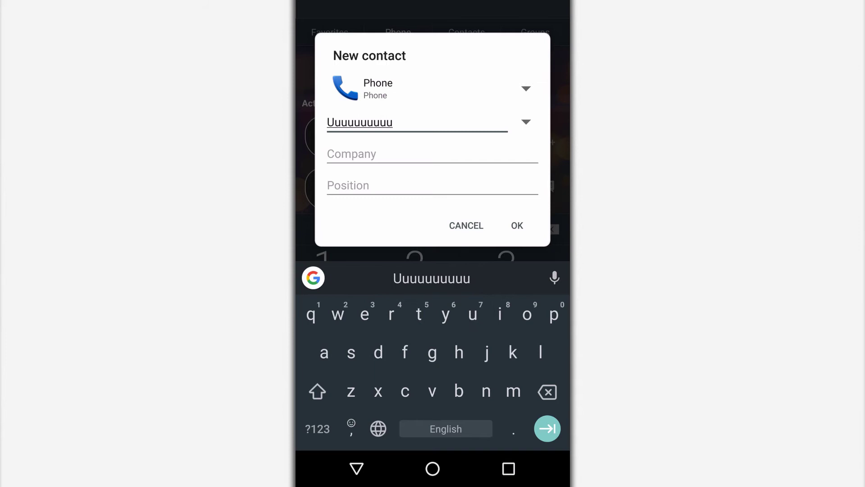
{"action": "left_click", "coordinate": [517, 225]}
{"action": "left_click", "coordinate": [382, 236]}
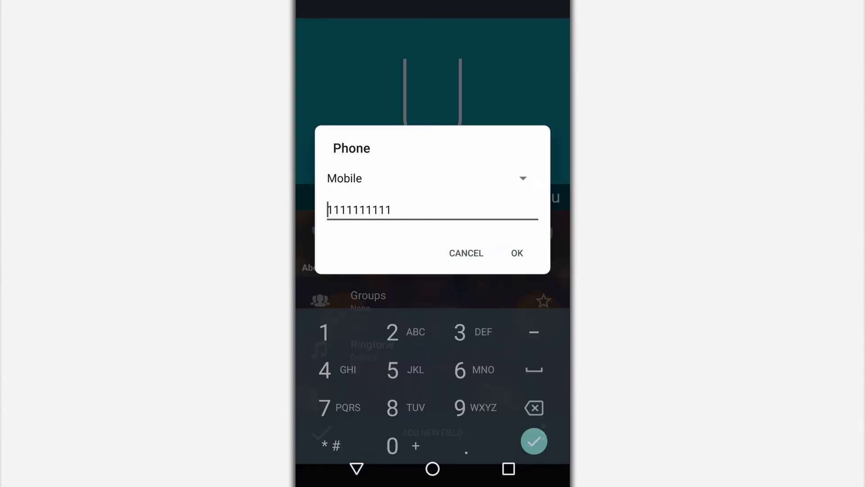
{"action": "left_click", "coordinate": [516, 203]}
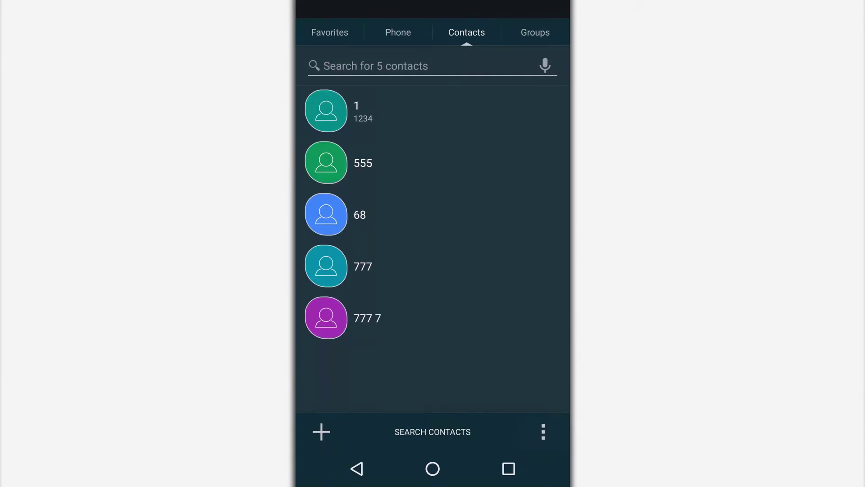
Step: Check the contacts list's Import/Export option from the overflow menu
{"action": "left_click", "coordinate": [543, 431]}
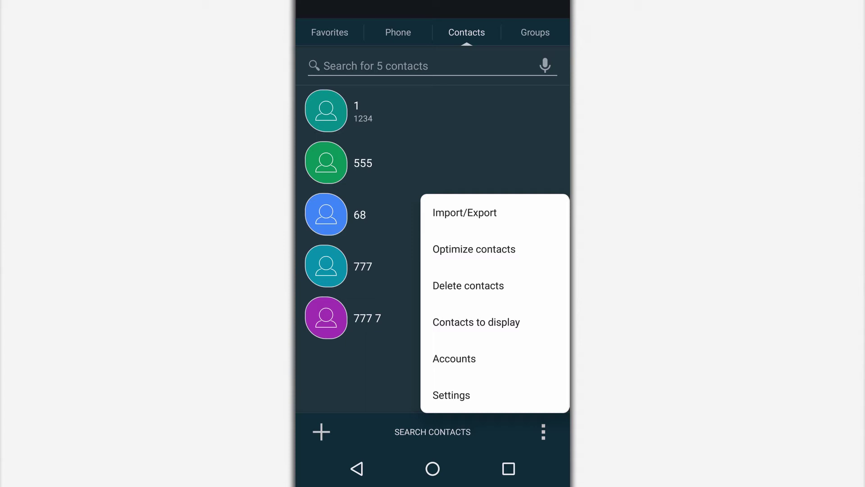
{"action": "left_click", "coordinate": [473, 212]}
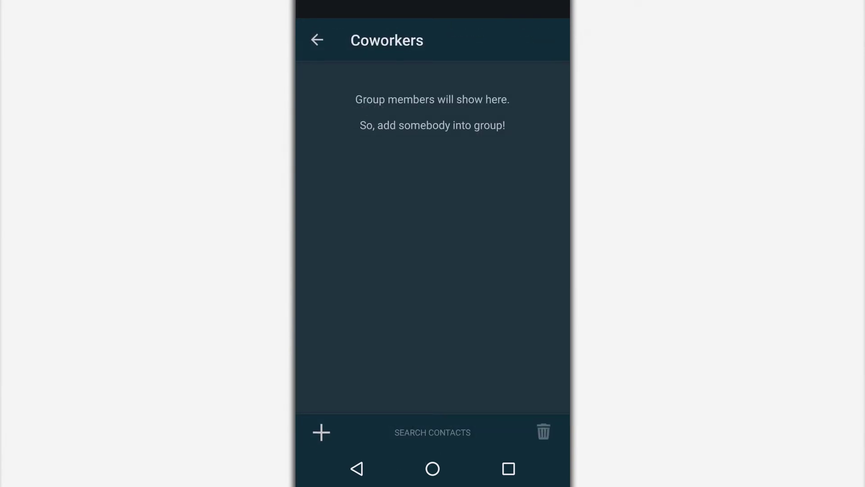
Step: Select contacts 1 and 68 and add both to the Coworkers group
{"action": "left_click", "coordinate": [321, 432]}
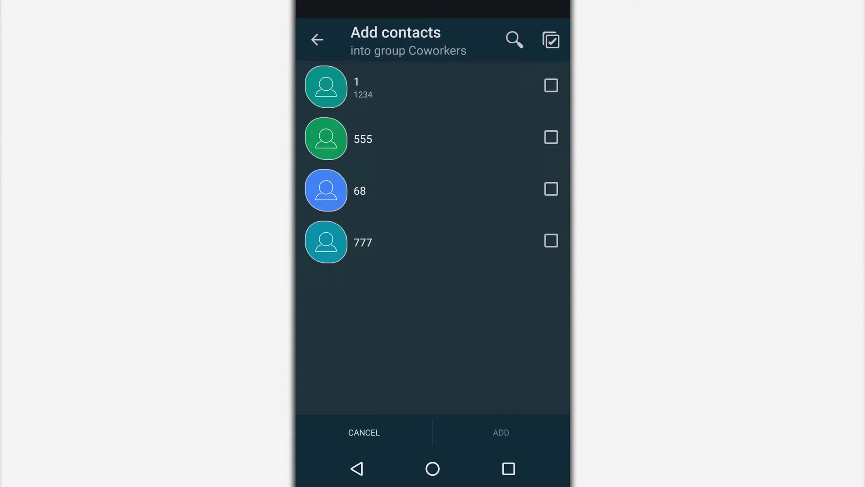
{"action": "left_click", "coordinate": [551, 85]}
{"action": "left_click", "coordinate": [551, 189]}
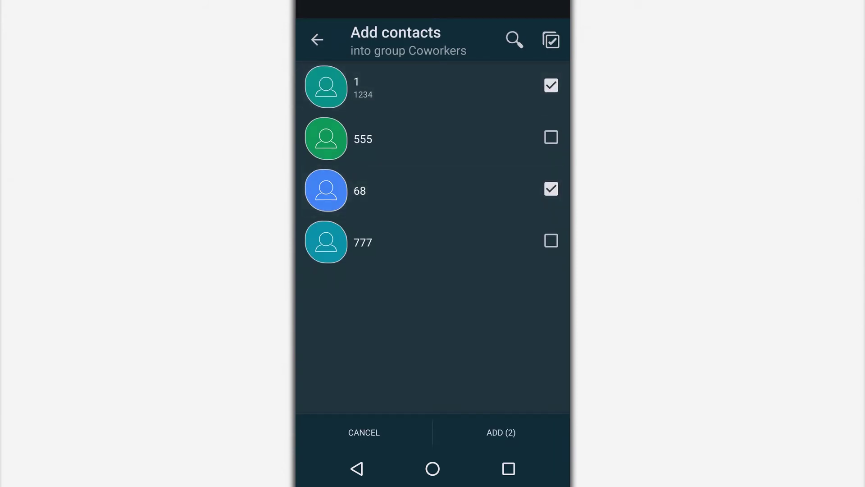
{"action": "left_click", "coordinate": [501, 432]}
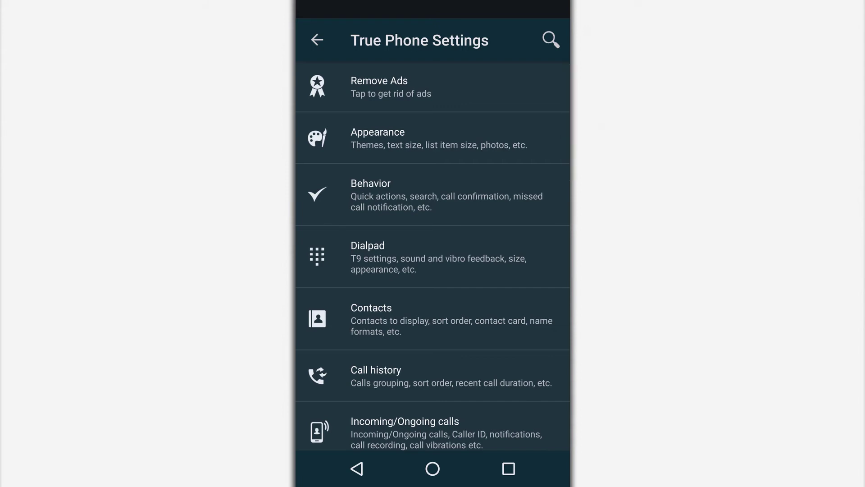
{"action": "scroll", "coordinate": [433, 257], "scroll_direction": "down", "scroll_amount": 3}
{"action": "scroll", "coordinate": [433, 257], "scroll_direction": "down", "scroll_amount": 1}
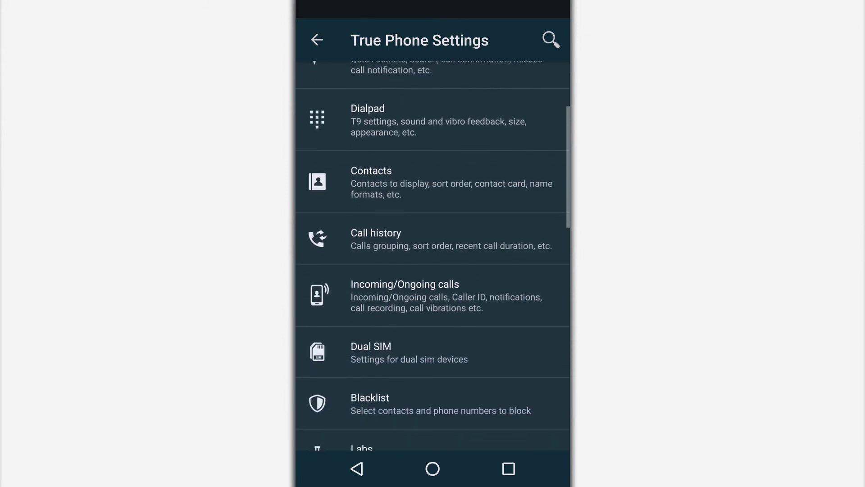
{"action": "scroll", "coordinate": [432, 257], "scroll_direction": "down", "scroll_amount": 1}
{"action": "scroll", "coordinate": [433, 257], "scroll_direction": "down", "scroll_amount": 1}
{"action": "scroll", "coordinate": [433, 257], "scroll_direction": "down", "scroll_amount": 1}
{"action": "scroll", "coordinate": [433, 257], "scroll_direction": "down", "scroll_amount": 1}
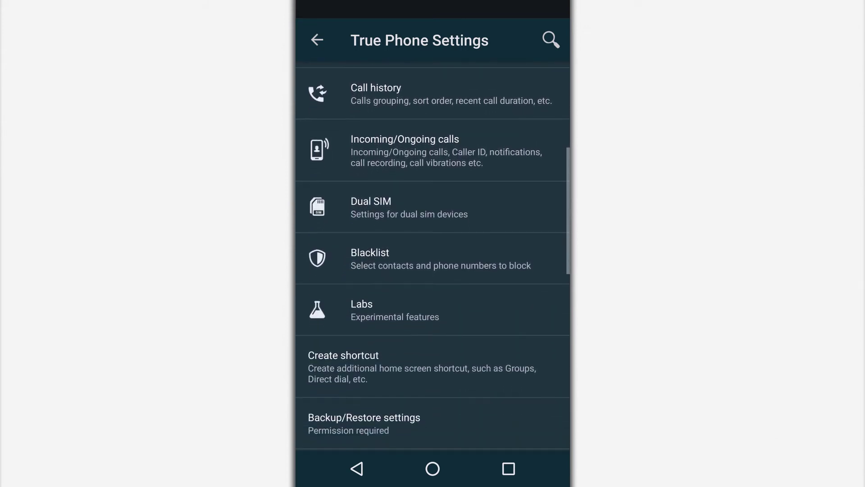
{"action": "scroll", "coordinate": [433, 257], "scroll_direction": "down", "scroll_amount": 2}
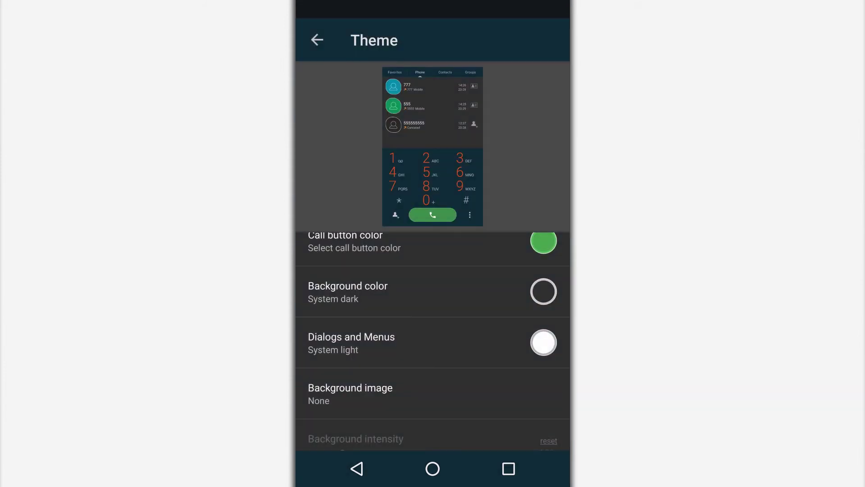
Step: Choose the bokeh circles background image, then turn on Dual SIM mode in Dual SIM settings
{"action": "left_click", "coordinate": [487, 369]}
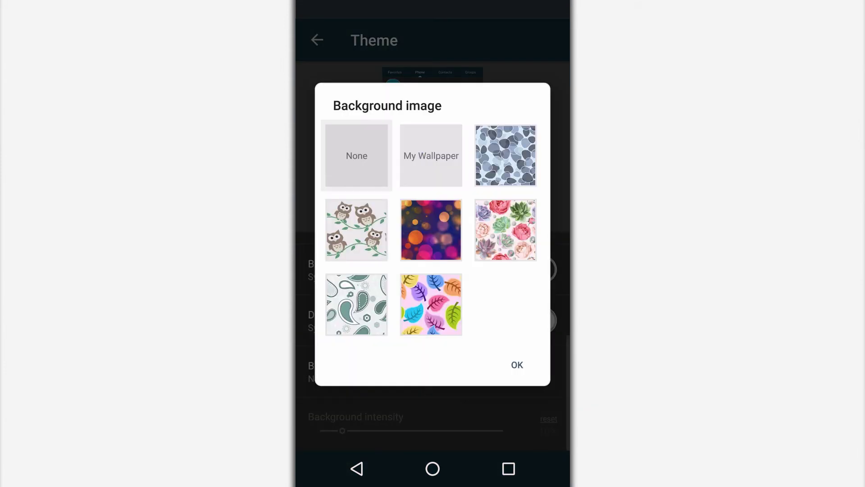
{"action": "left_click", "coordinate": [434, 229]}
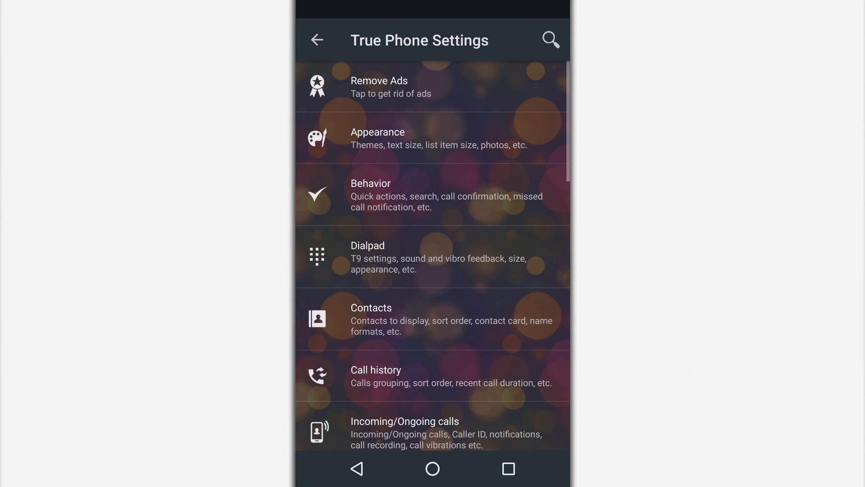
{"action": "scroll", "coordinate": [432, 257], "scroll_direction": "down", "scroll_amount": 1}
{"action": "scroll", "coordinate": [433, 257], "scroll_direction": "down", "scroll_amount": 1}
{"action": "scroll", "coordinate": [432, 257], "scroll_direction": "down", "scroll_amount": 1}
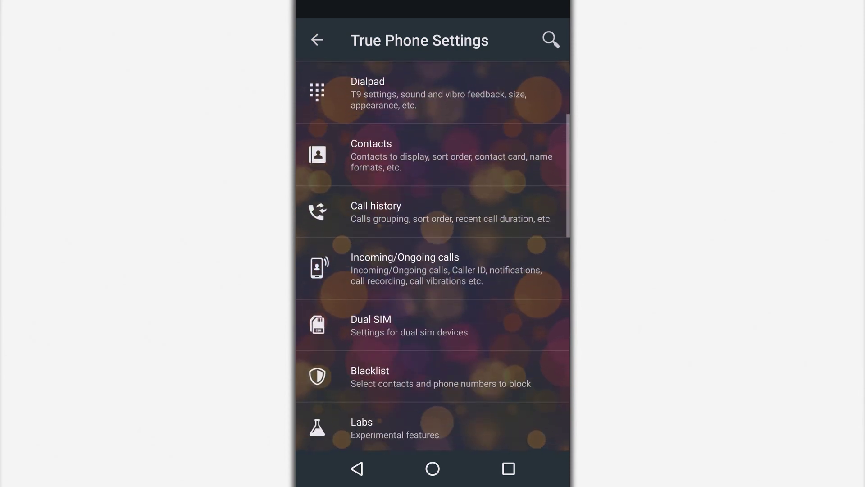
{"action": "left_click", "coordinate": [433, 315]}
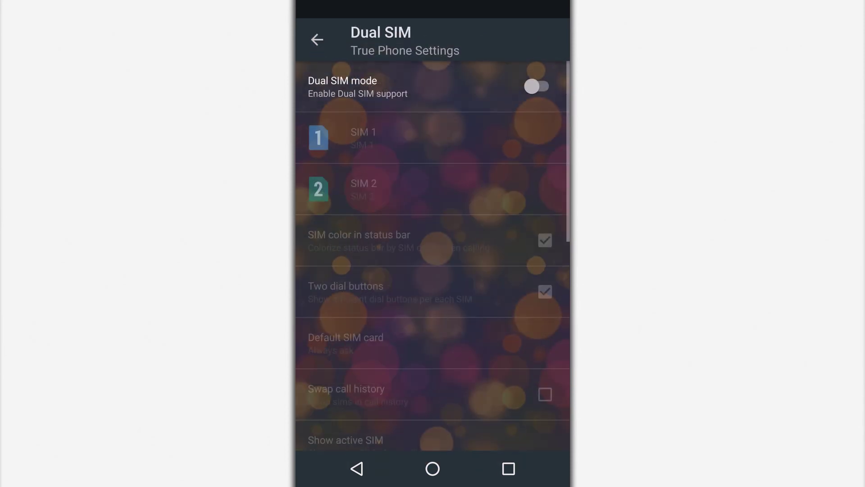
{"action": "left_click", "coordinate": [537, 86]}
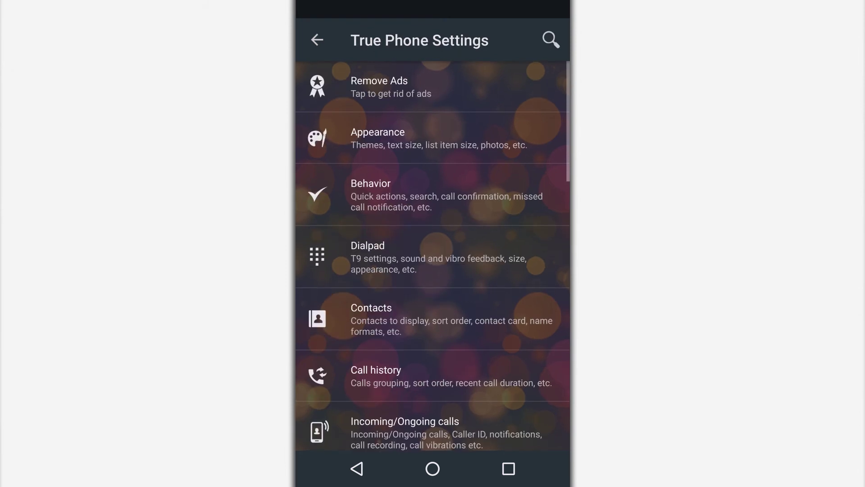
{"action": "left_click", "coordinate": [385, 87]}
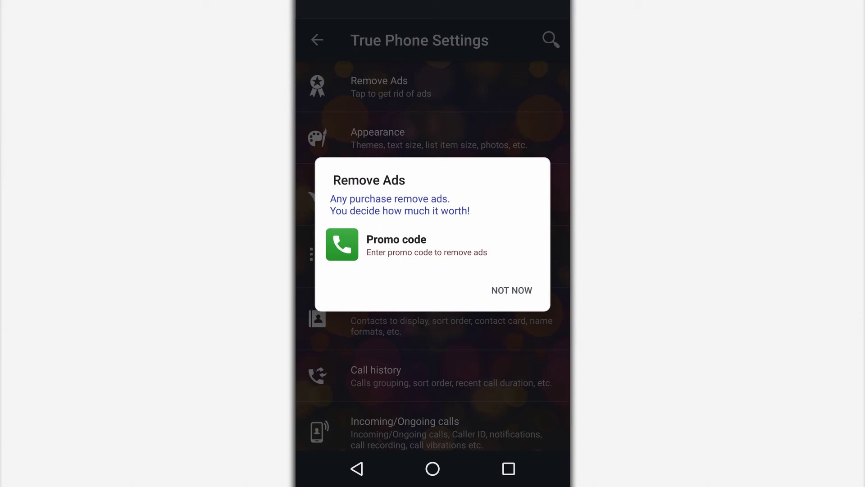
{"action": "key", "text": "Escape"}
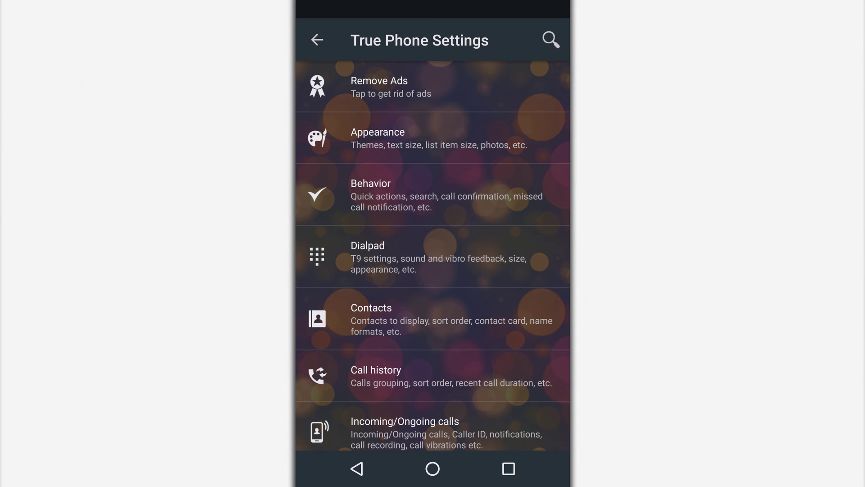
{"action": "scroll", "coordinate": [433, 256], "scroll_direction": "down", "scroll_amount": 5}
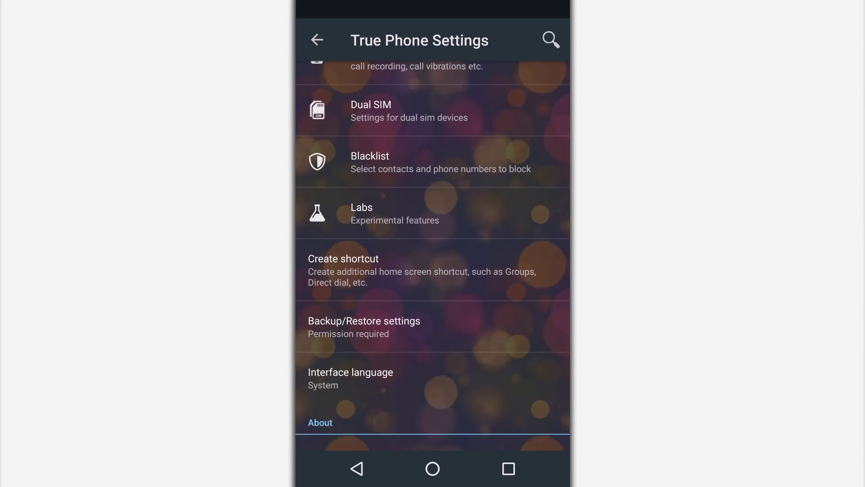